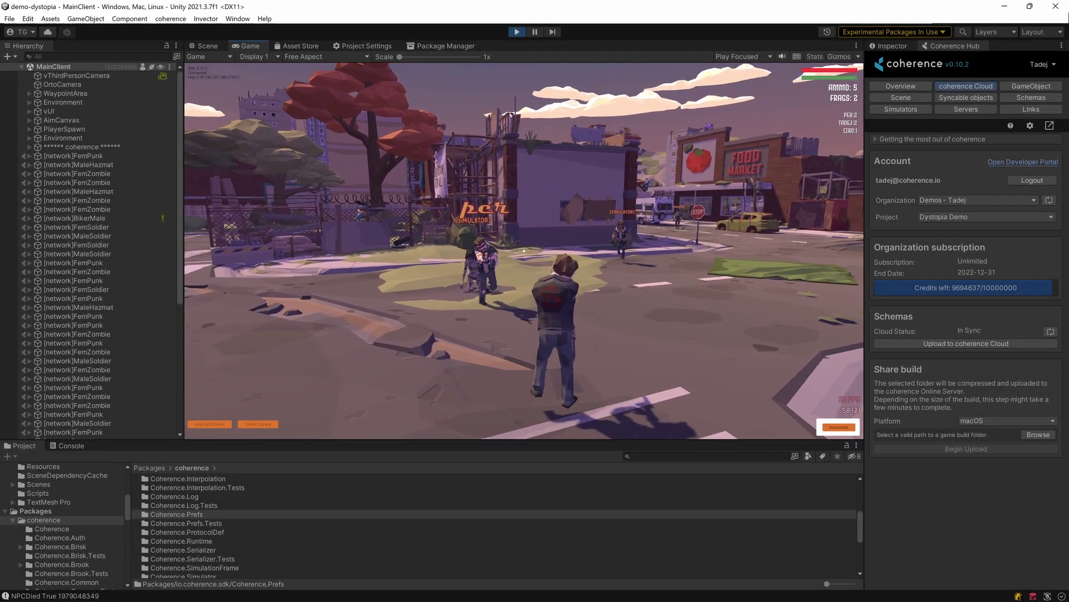
Walk the player character along the city streets near the other networked players.
key(d)
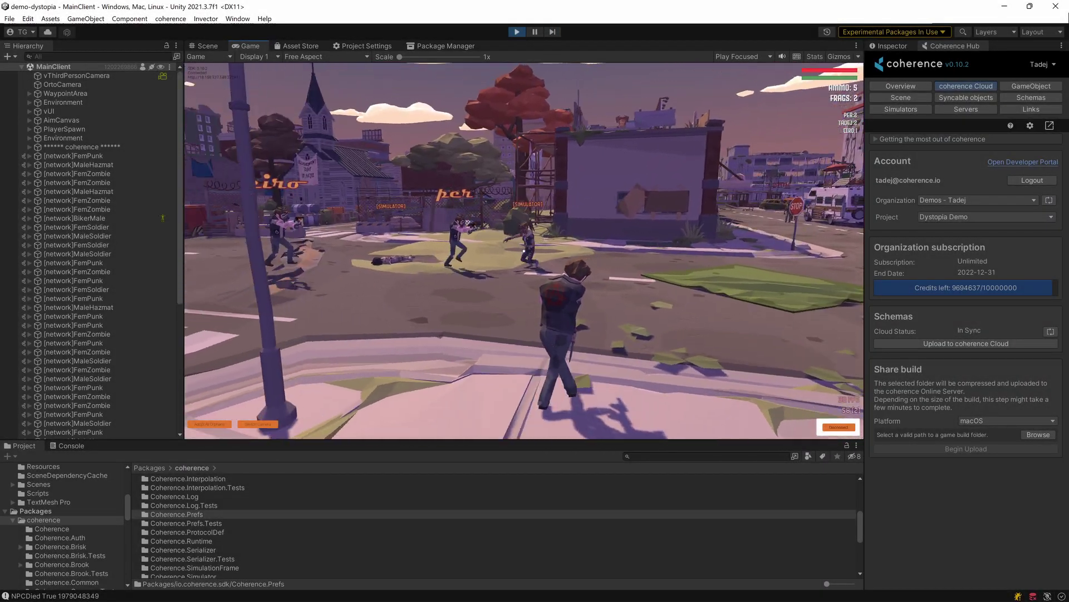
key(w)
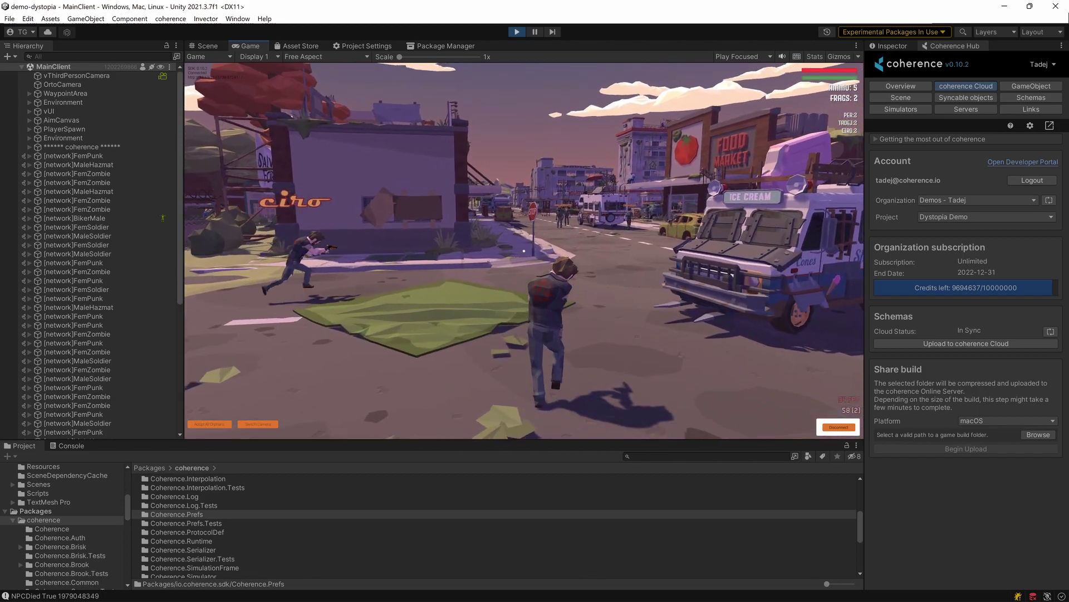
key(w)
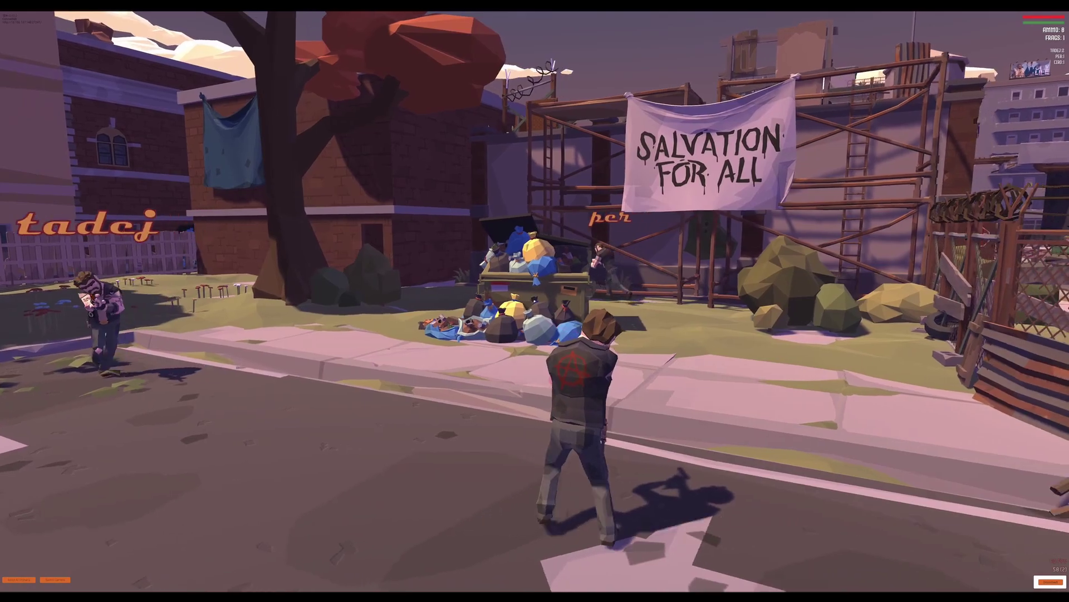
key(w)
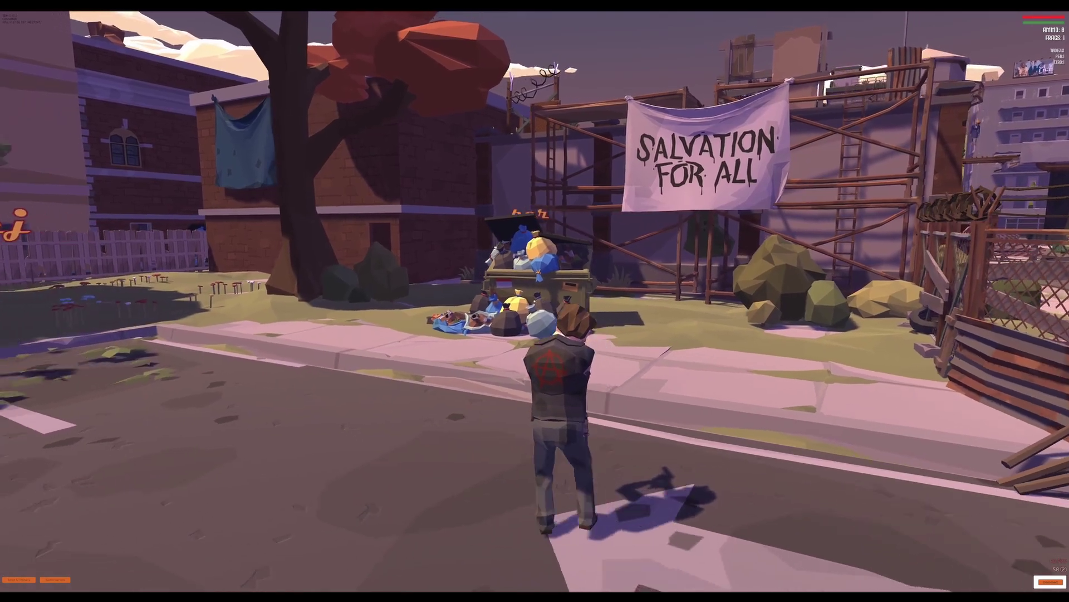
key(s)
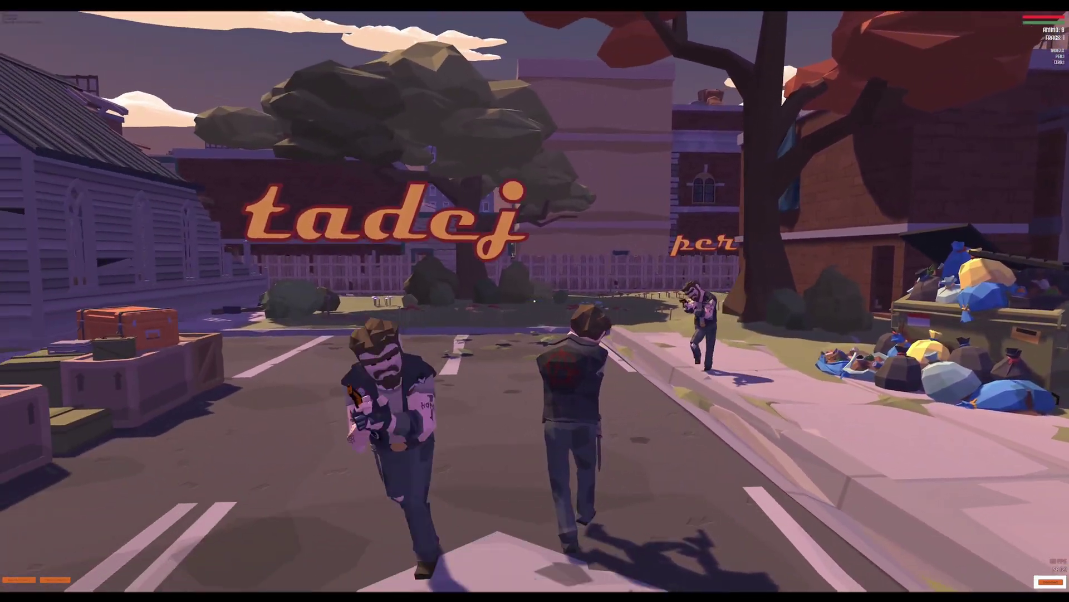
key(w)
key(w)
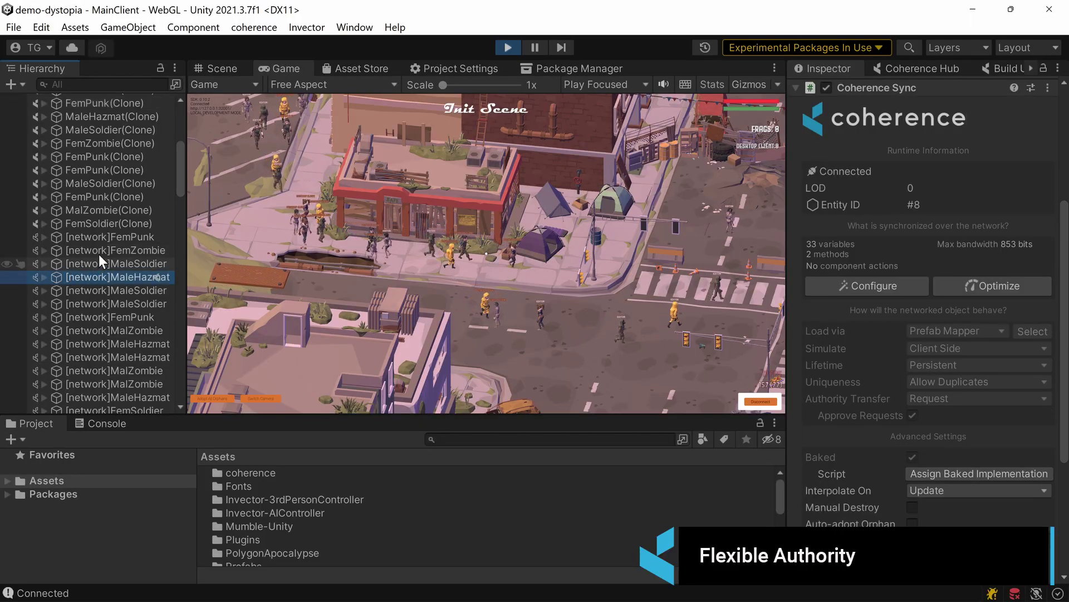
Inspect the Coherence Sync authority of the [network]FemPunk, MaleSoldier(Clone) and neighbouring character objects in the running scene.
click(107, 238)
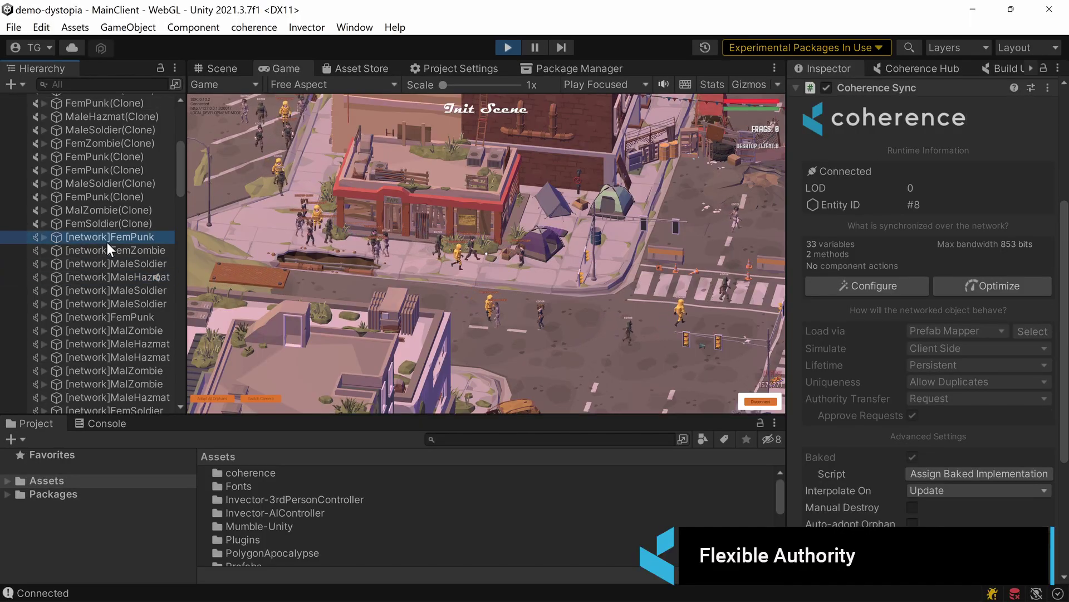
click(111, 166)
click(113, 128)
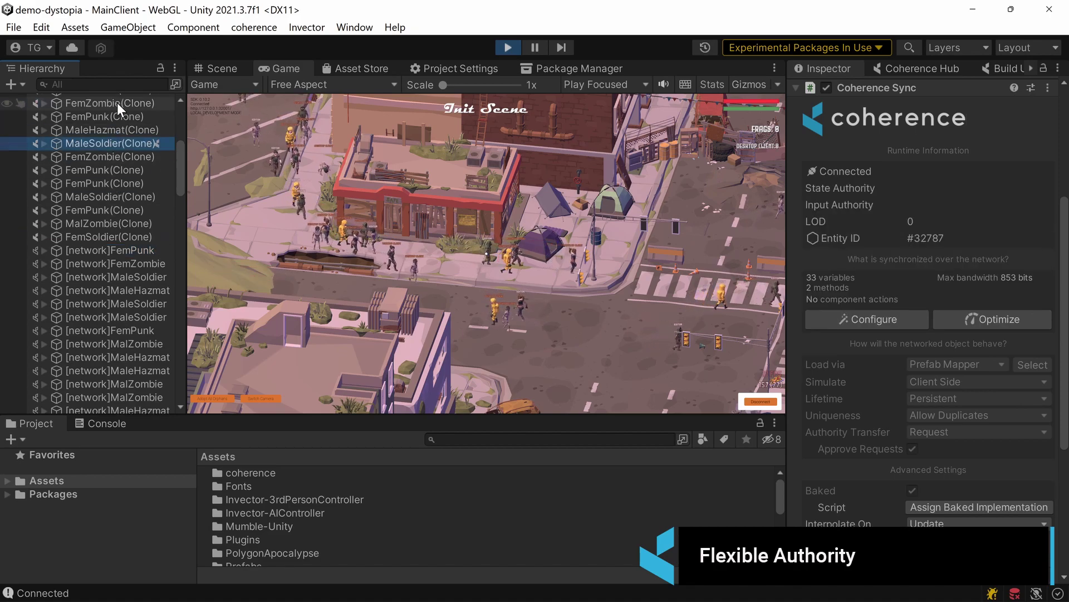
click(117, 103)
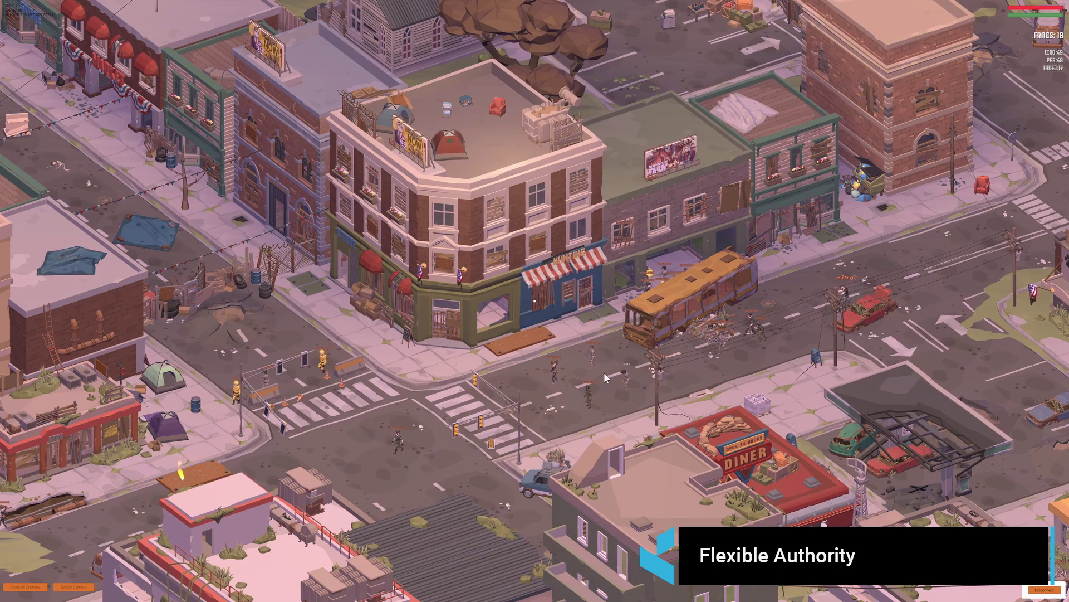
Look closely at the networked characters around the crossroads and the neighbouring streets in the overhead game view.
scroll(601, 397, up, 3)
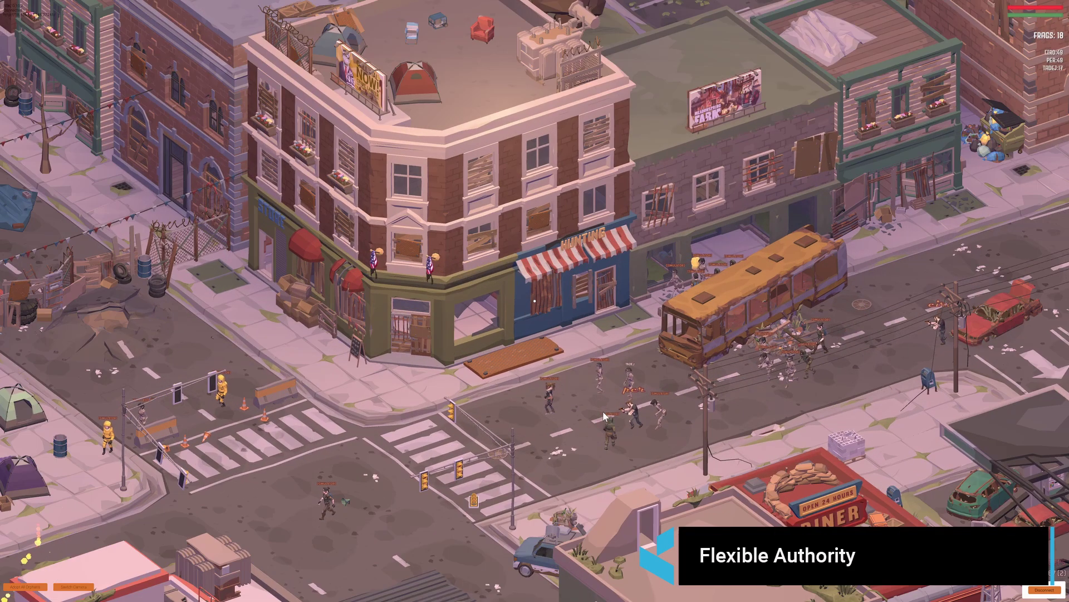
key(s)
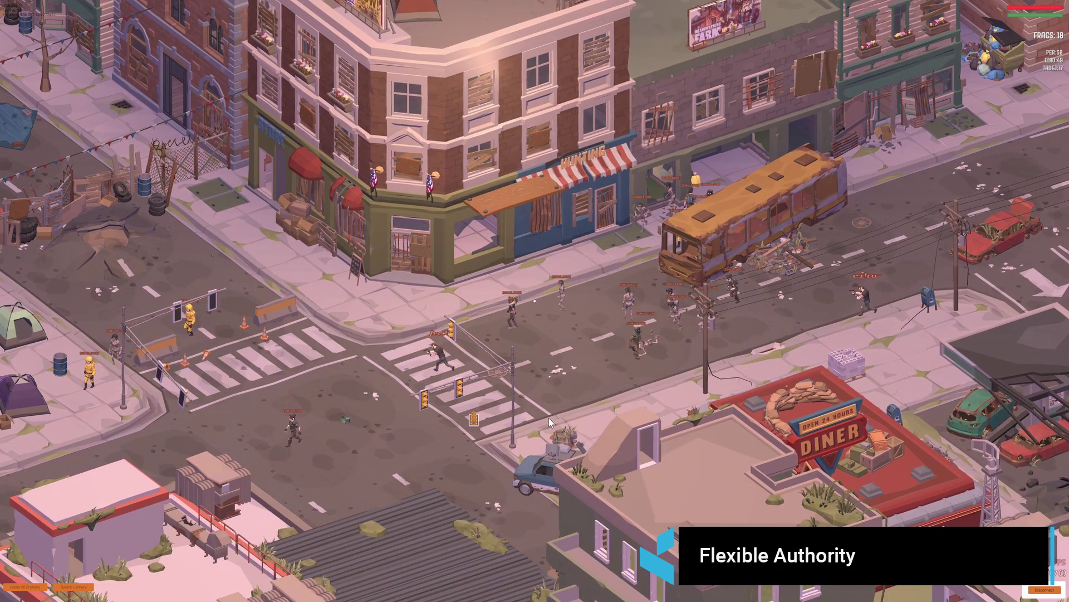
key(a)
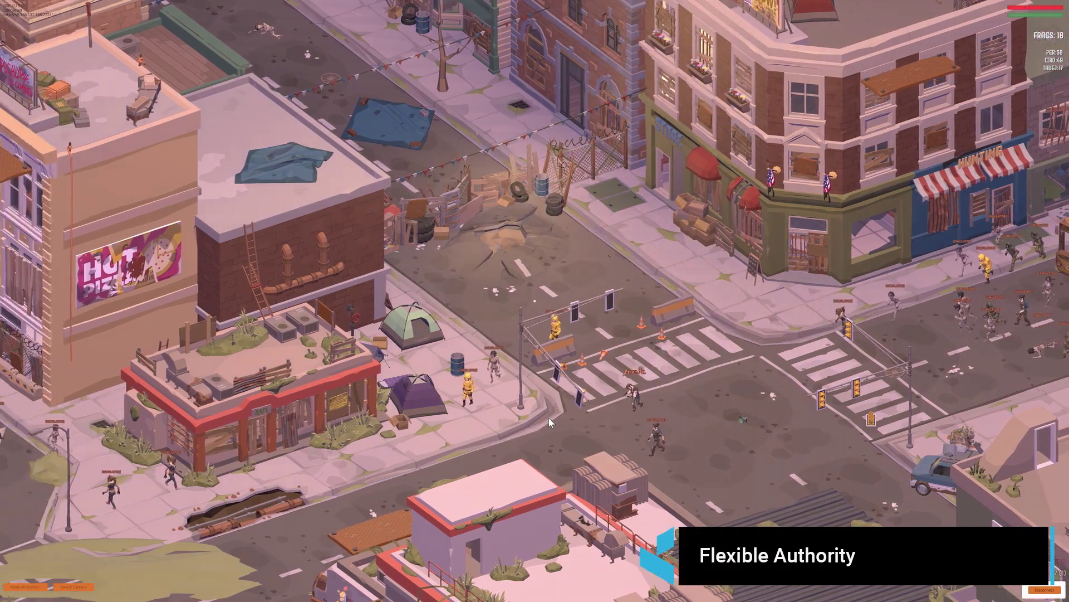
key(s)
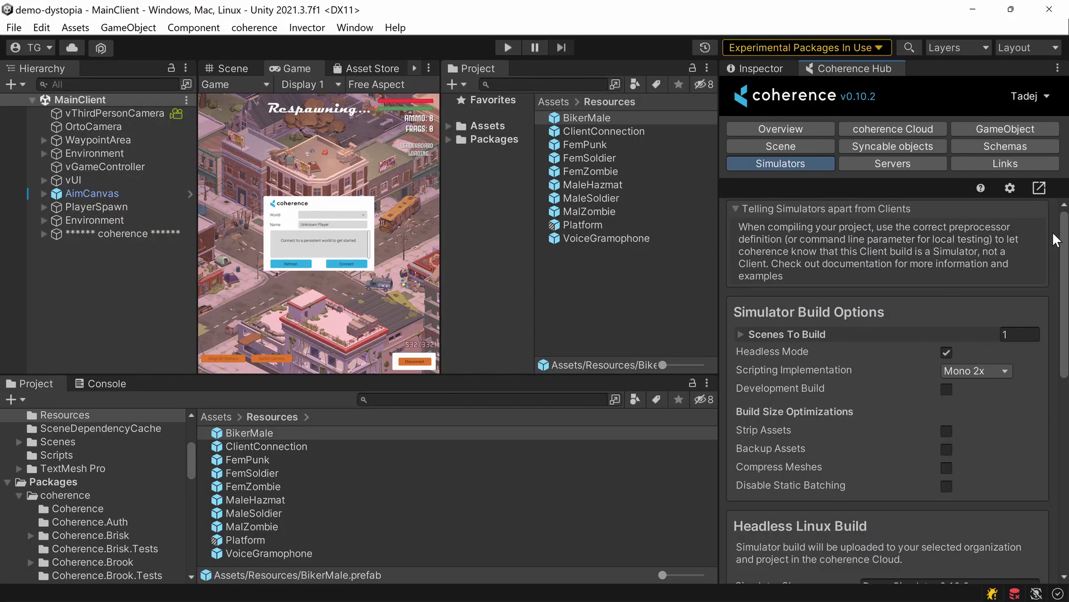
Examine the Simulator Build Options and Headless Linux Build settings in the Coherence Hub.
drag(1065, 235, 1065, 415)
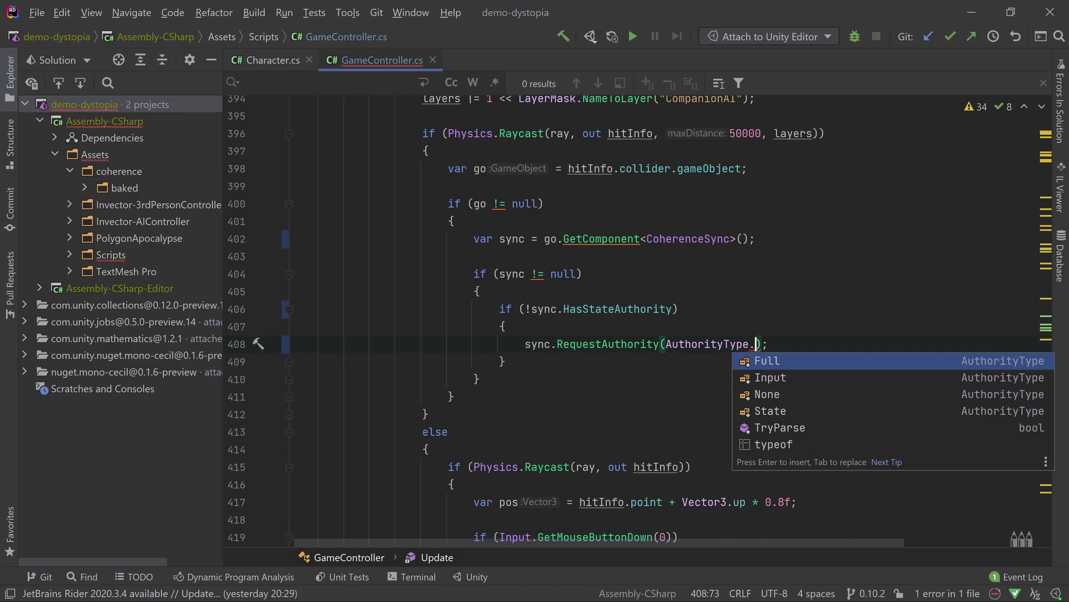
Go through the AuthorityType completions for the RequestAuthority call in GameController.cs as far as State.
key(Down)
key(Down)
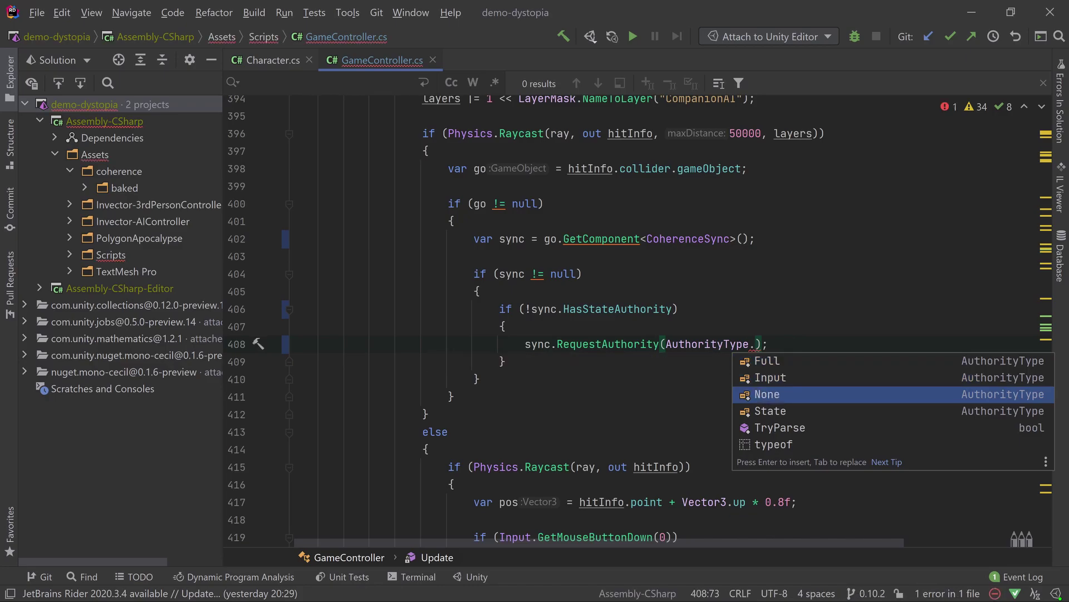
key(Down)
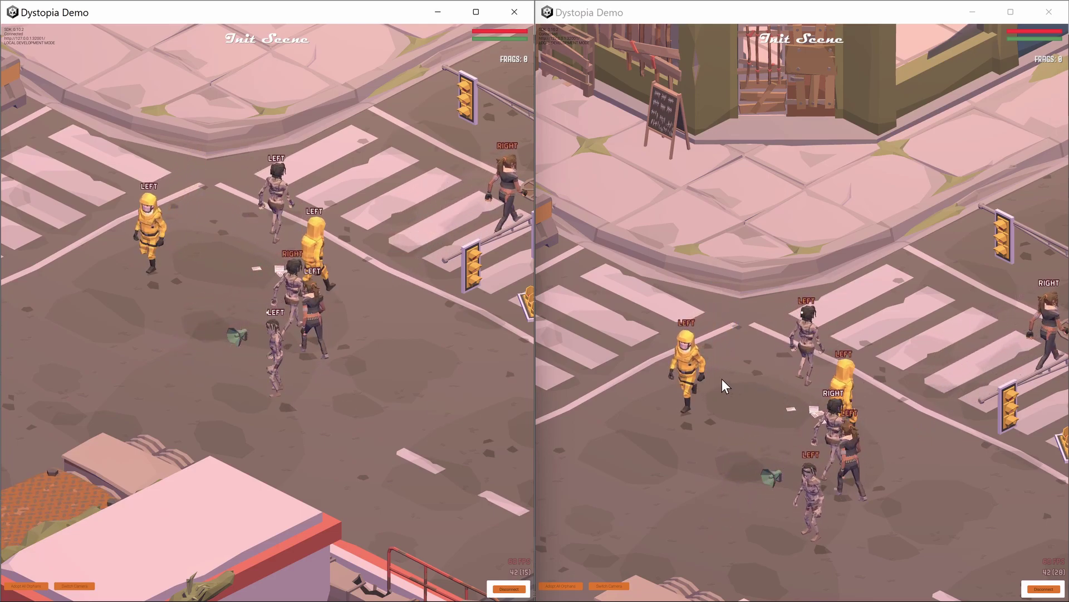
Transfer authority over characters at the crossing between the left and right clients by picking them in each client's view.
click(675, 380)
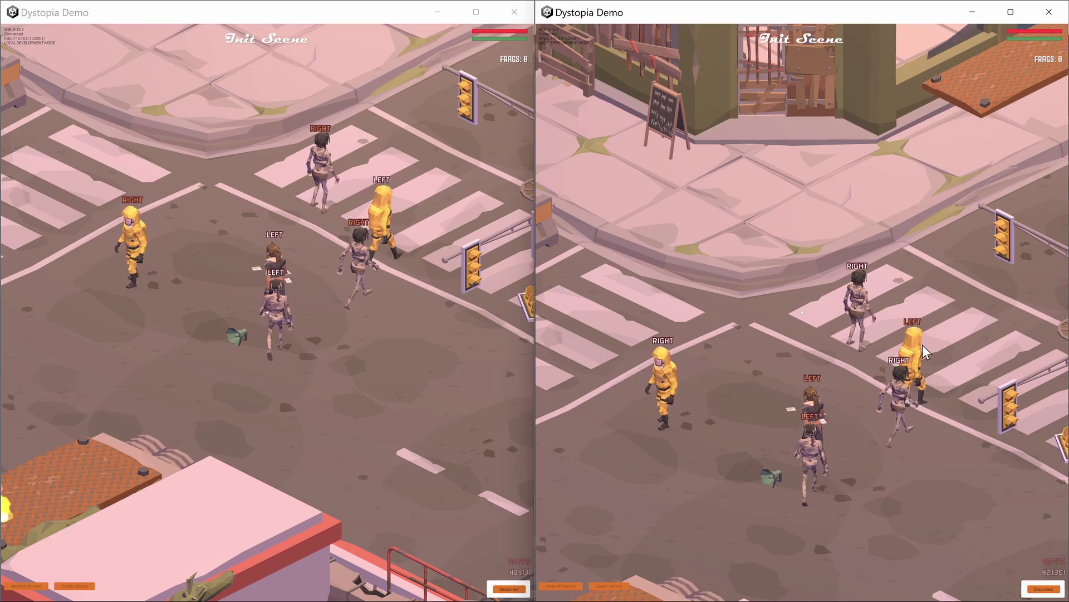
click(790, 381)
click(799, 426)
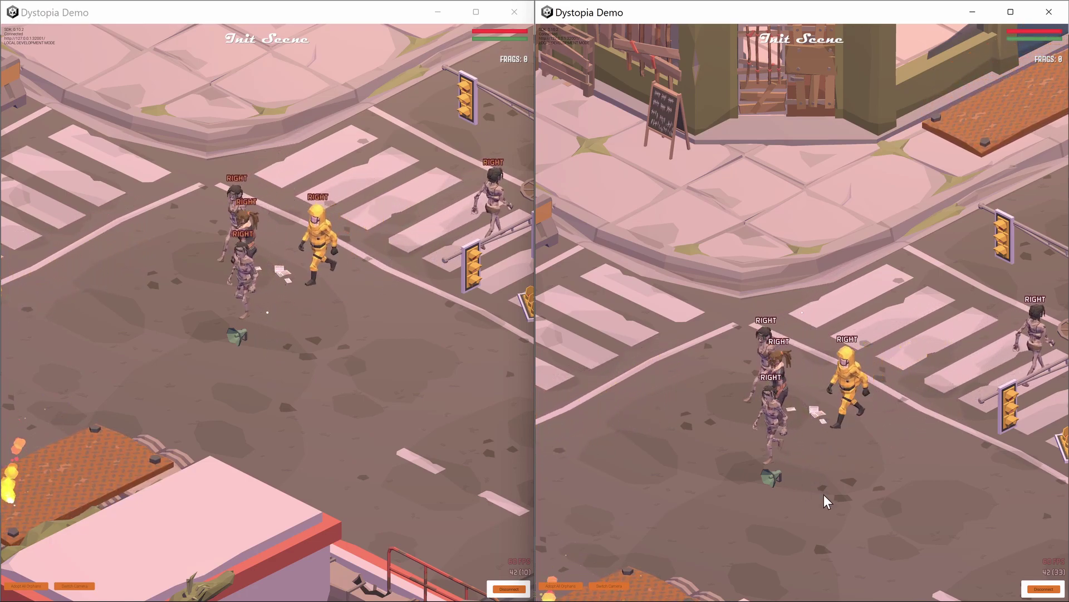
click(308, 338)
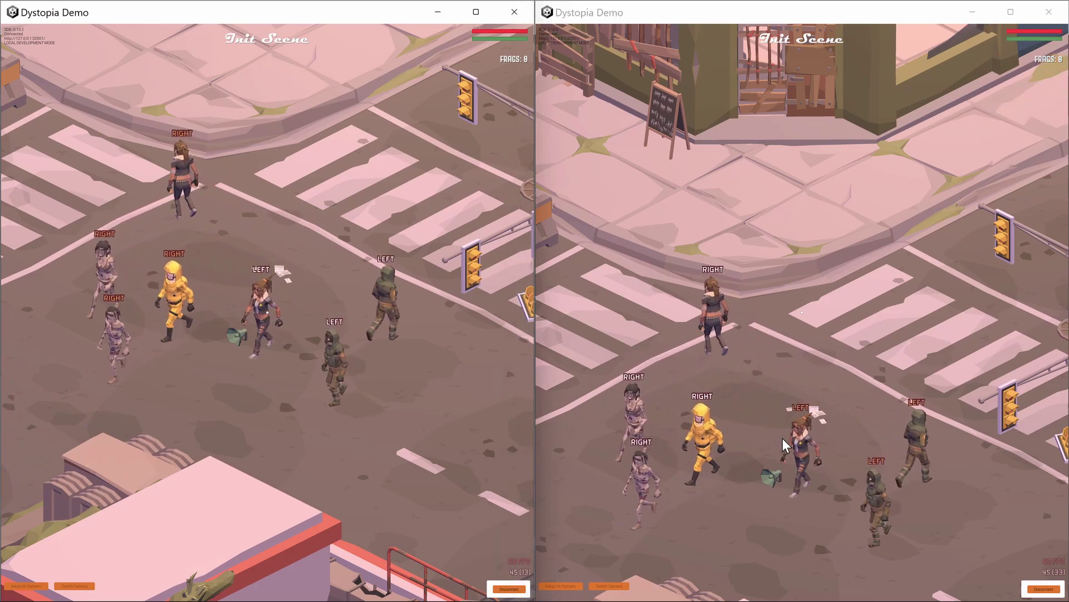
click(932, 441)
click(815, 516)
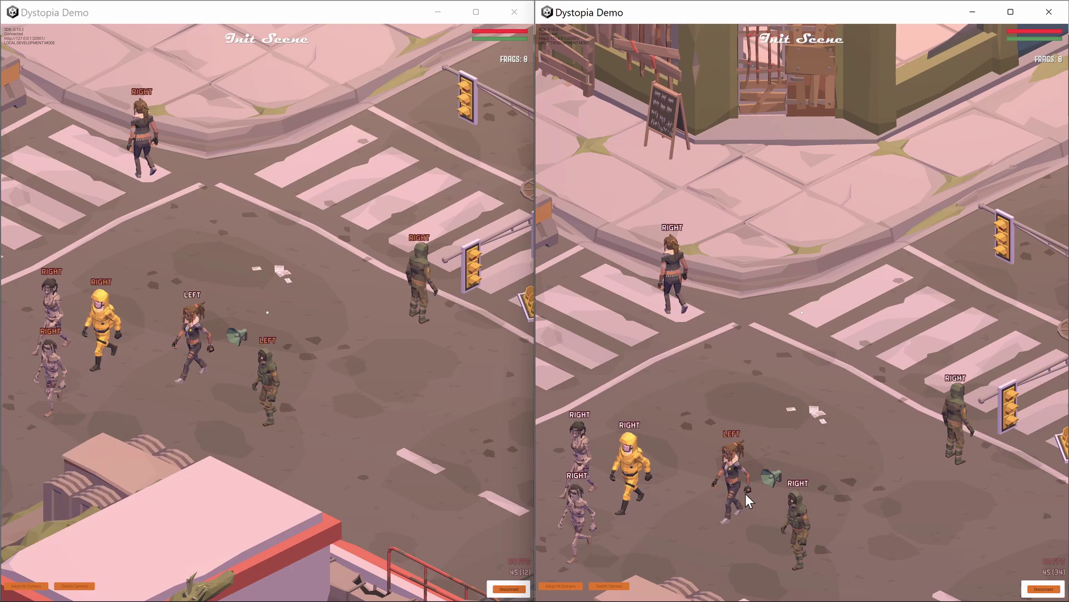
click(715, 472)
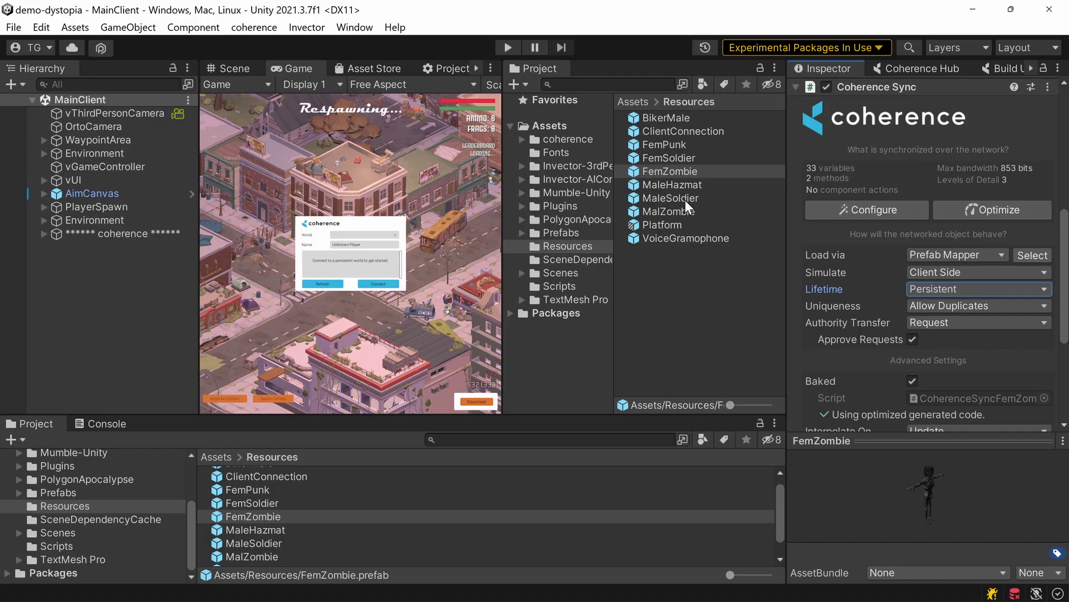
Compare the Coherence Sync settings of the MaleHazmat, MaleSoldier and FemZombie prefabs and examine FemZombie's Lifetime options.
click(680, 185)
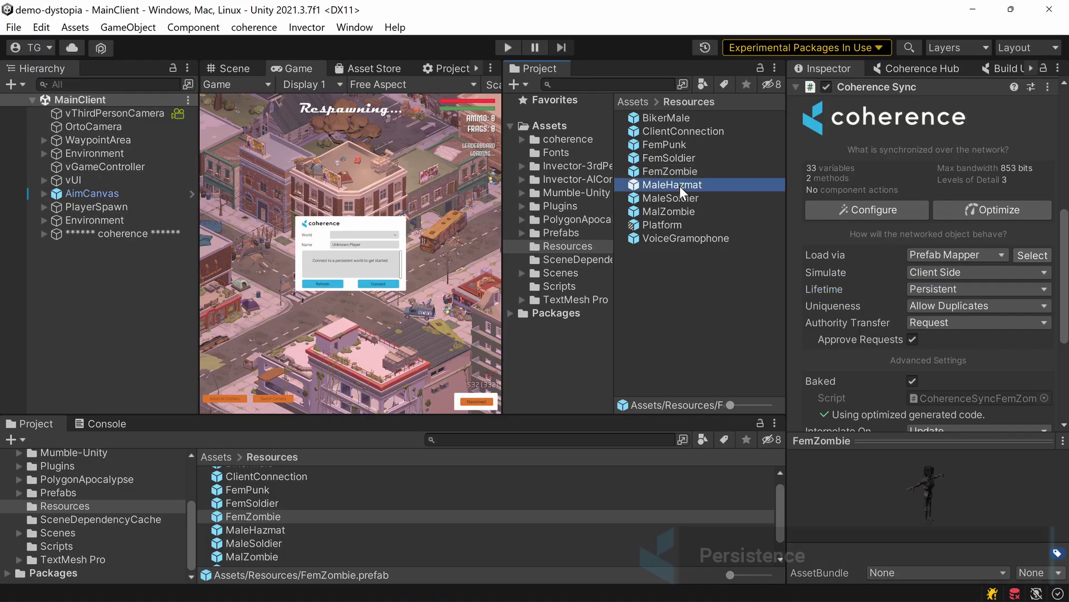
click(667, 198)
click(669, 173)
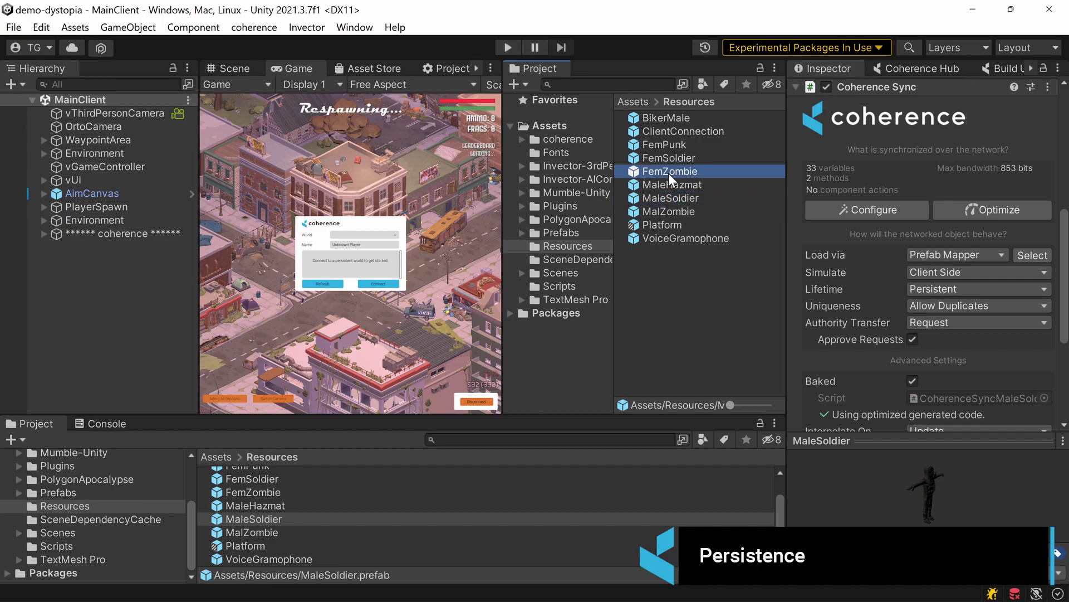
click(1002, 291)
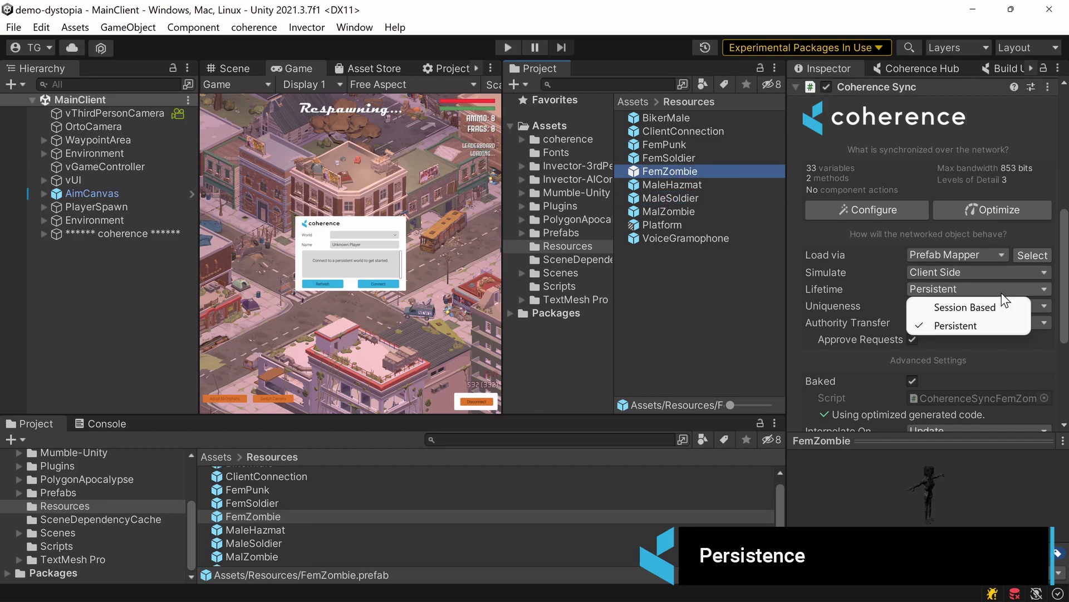
click(1002, 304)
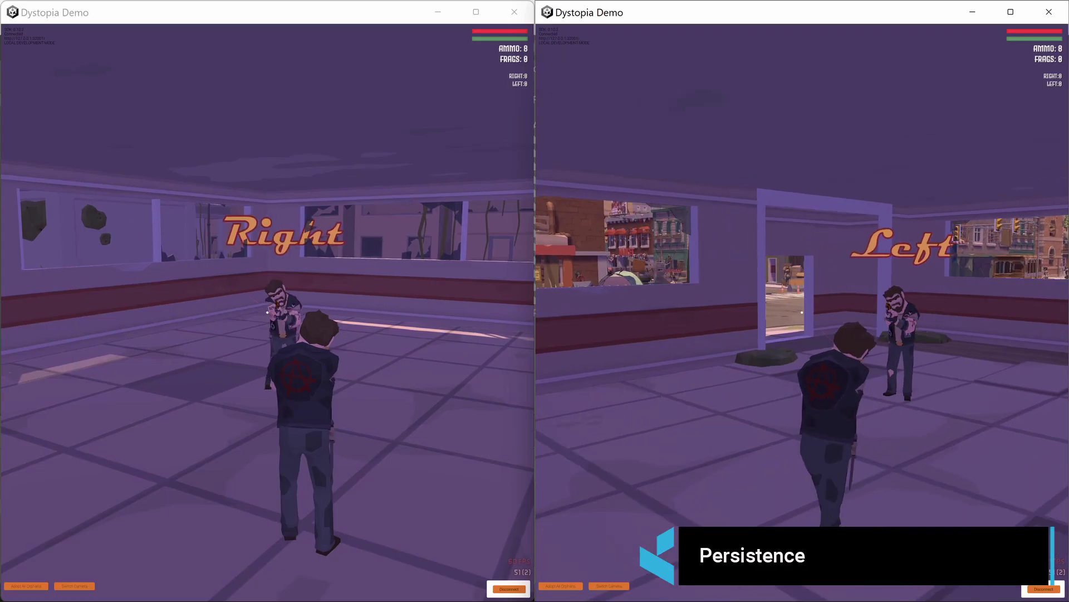
Close the Right player's client after moving its character, and walk the remaining player around the room.
key(d)
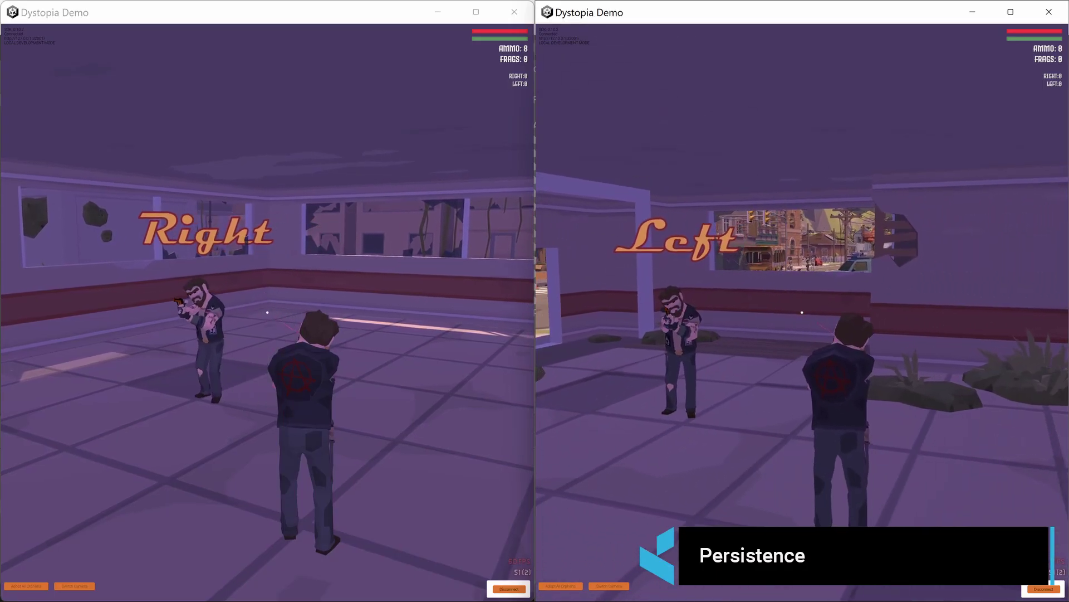
key(alt+F4)
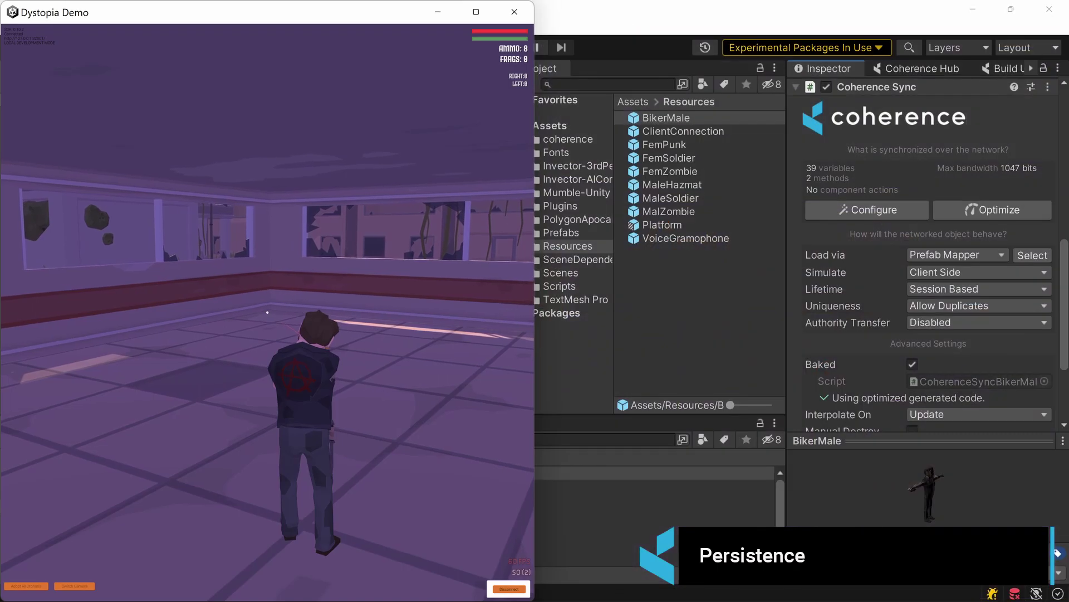
key(w)
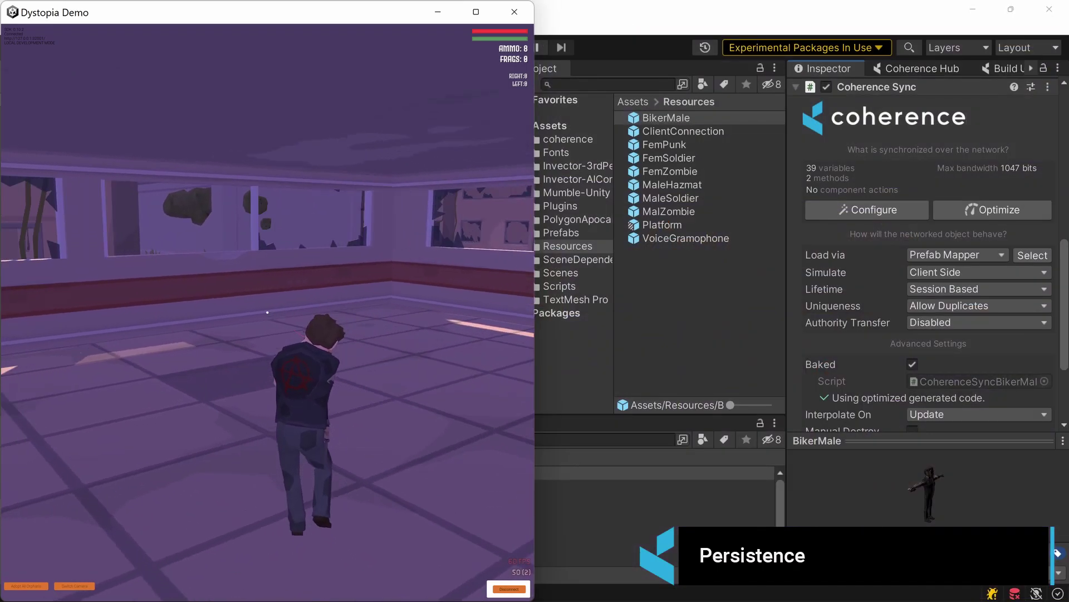
key(w)
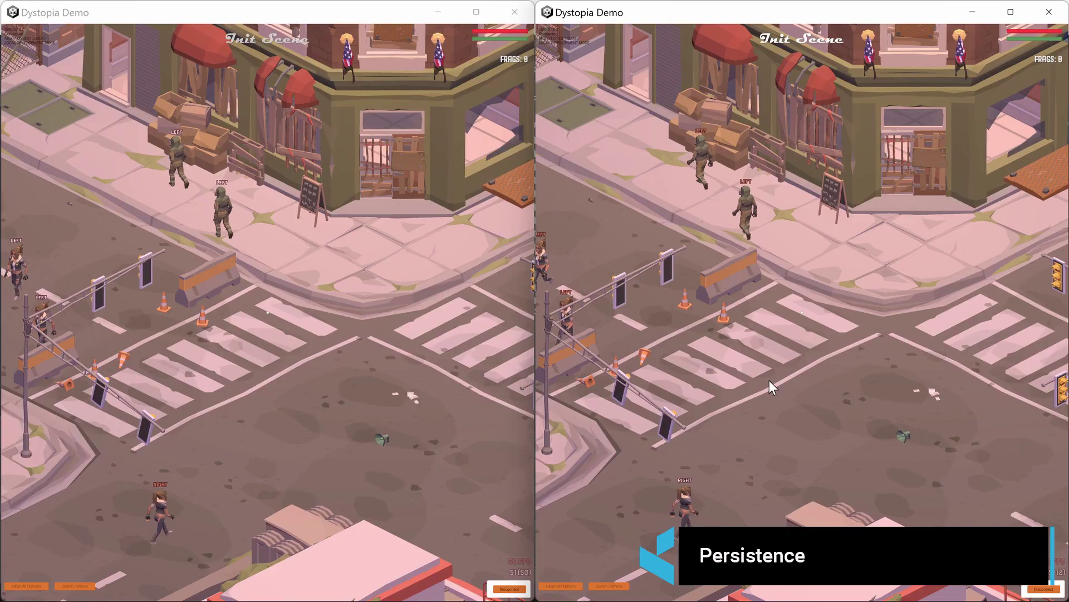
Spawn several characters on the road and crosswalk at the intersection from the right client.
click(791, 407)
click(860, 401)
click(898, 416)
click(882, 449)
click(829, 447)
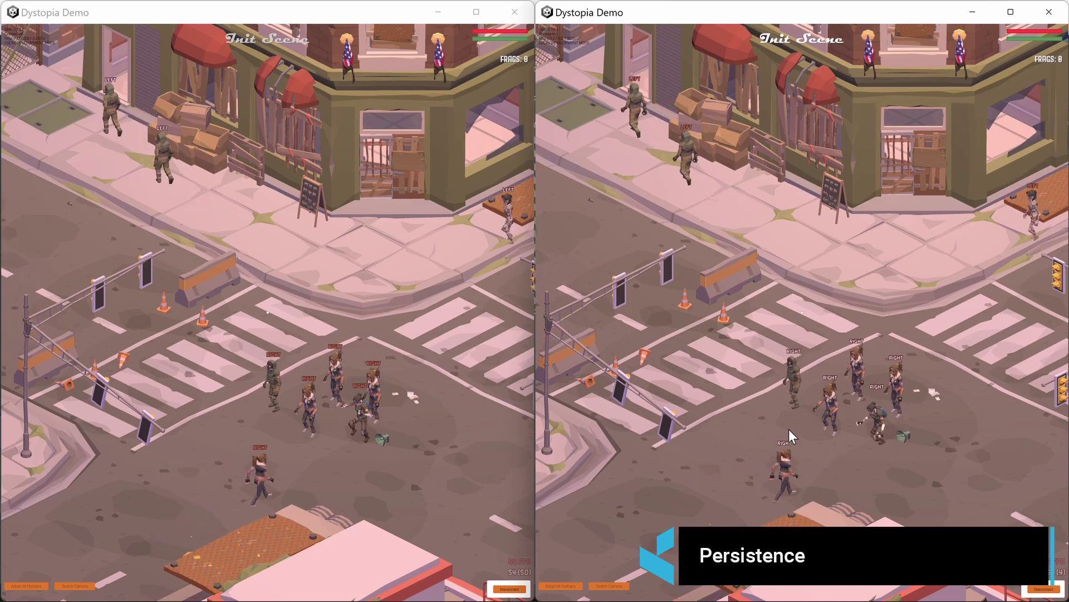
click(763, 393)
click(730, 375)
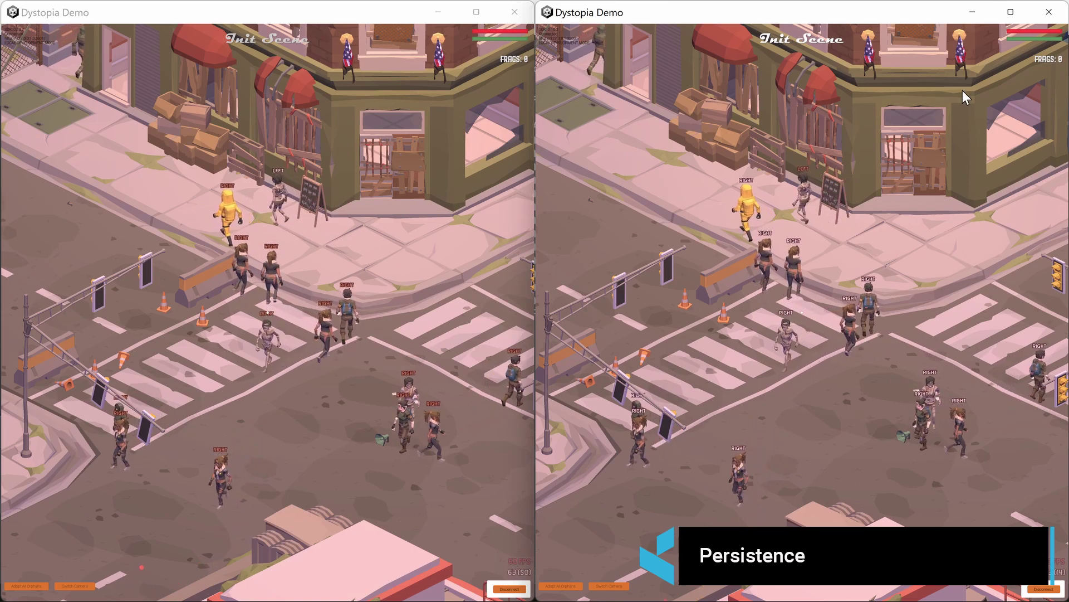
Close the right client and have the remaining client adopt the orphaned characters.
click(1050, 12)
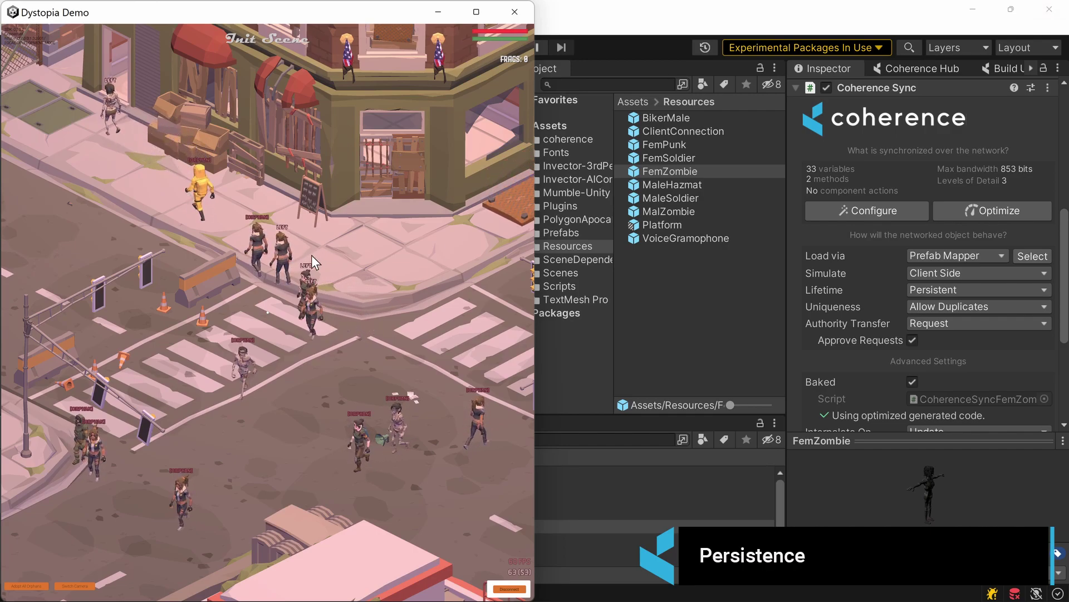
click(16, 586)
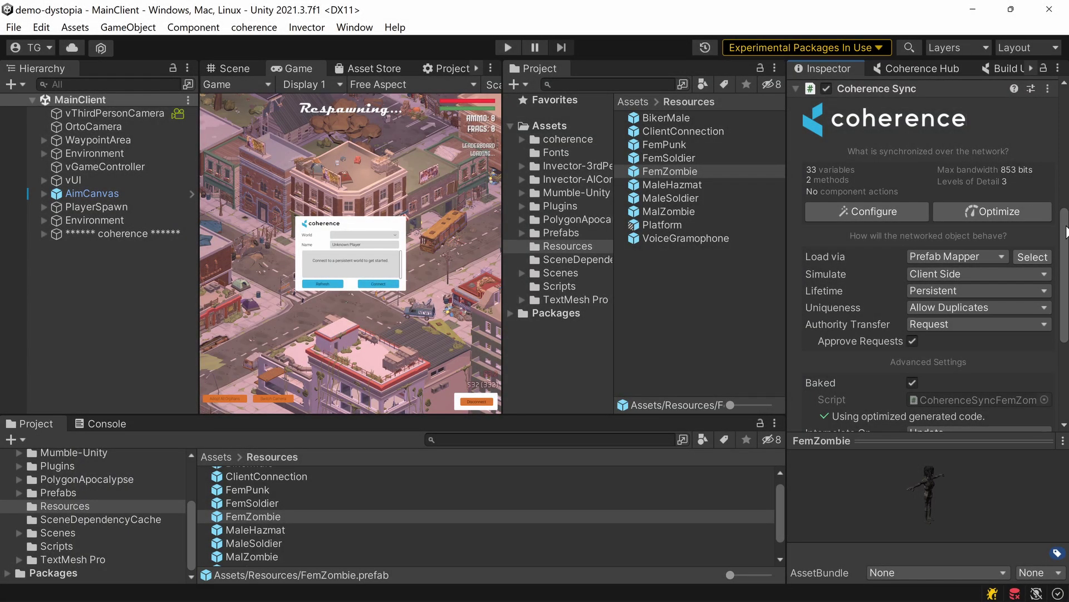
Examine the advanced Coherence Sync settings of the FemZombie prefab.
drag(1066, 231, 1059, 269)
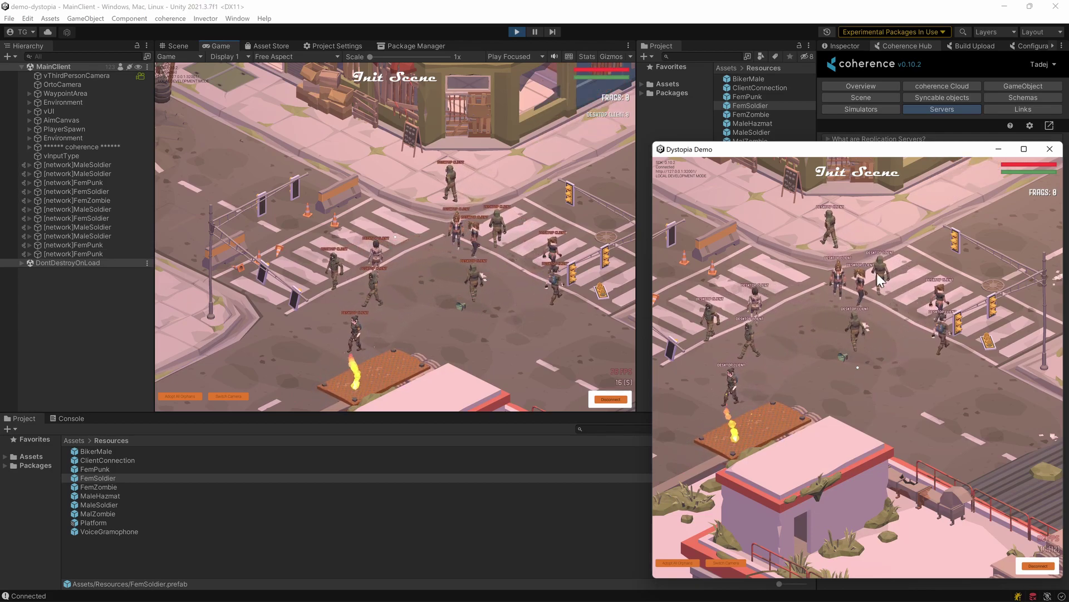
Close the standalone Dystopia Demo client while the editor's game session keeps running.
click(1050, 151)
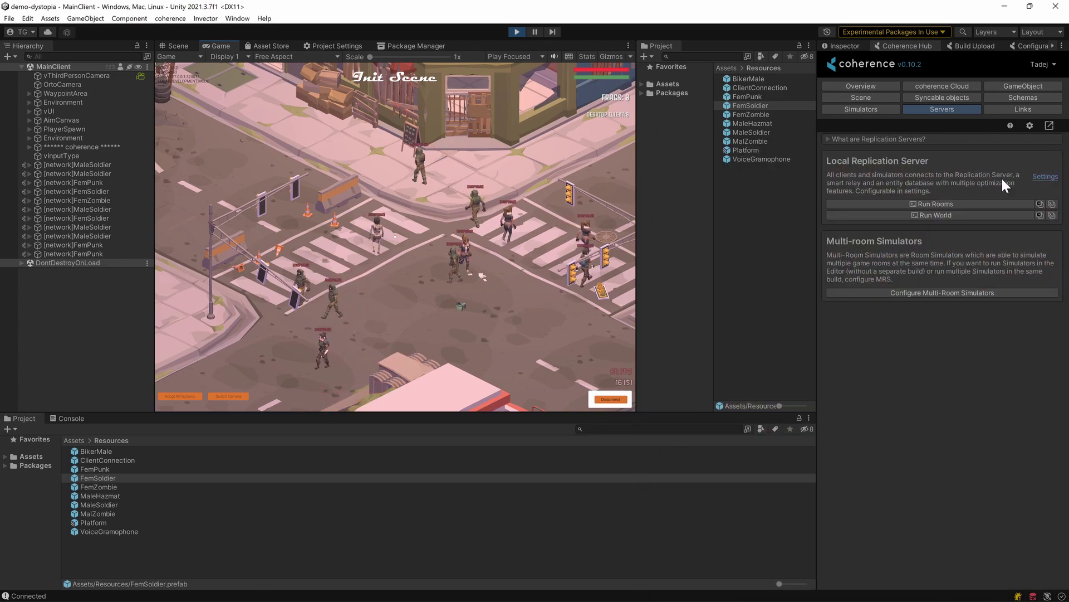
Run the local simulator build against the local world and move its terminal window clear of the game view.
click(861, 110)
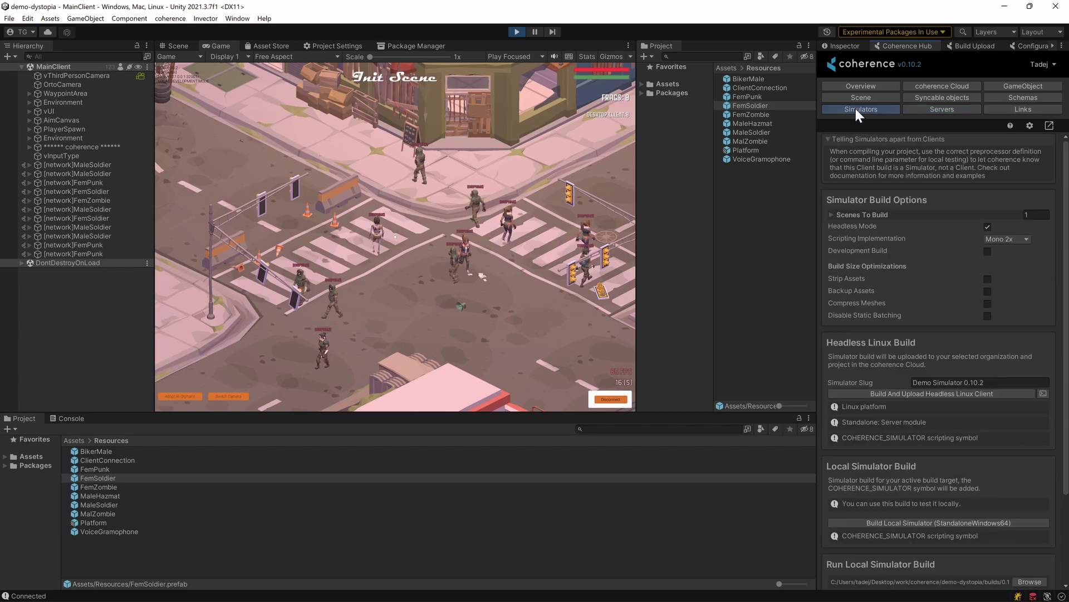
scroll(912, 340, down, 6)
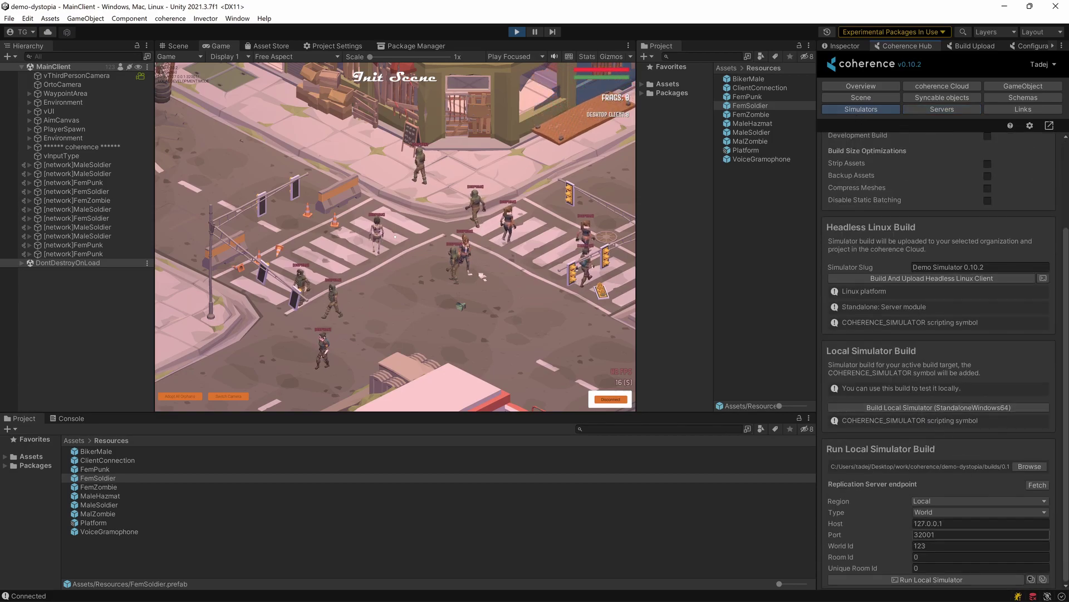
click(927, 579)
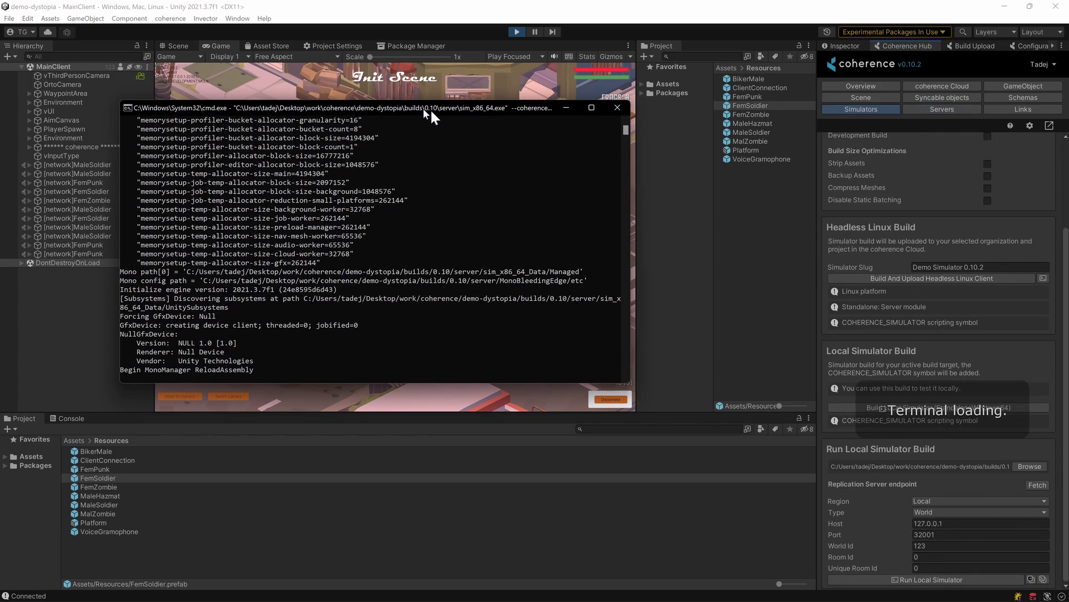
drag(431, 108, 886, 198)
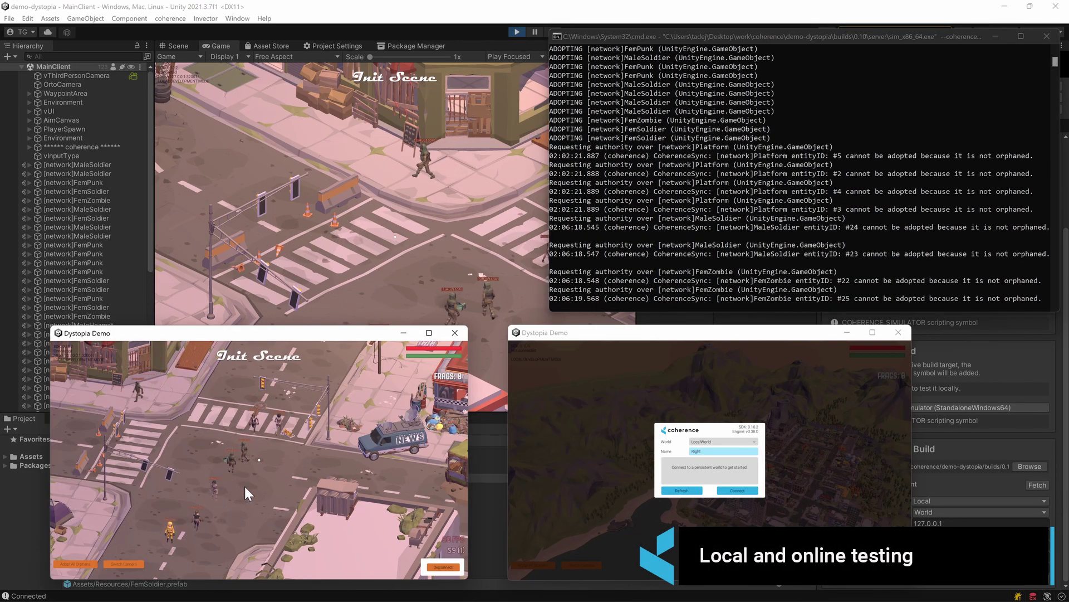
Switch the right Dystopia Demo client's world from LocalWorld to Online World (EU) and connect it.
click(603, 334)
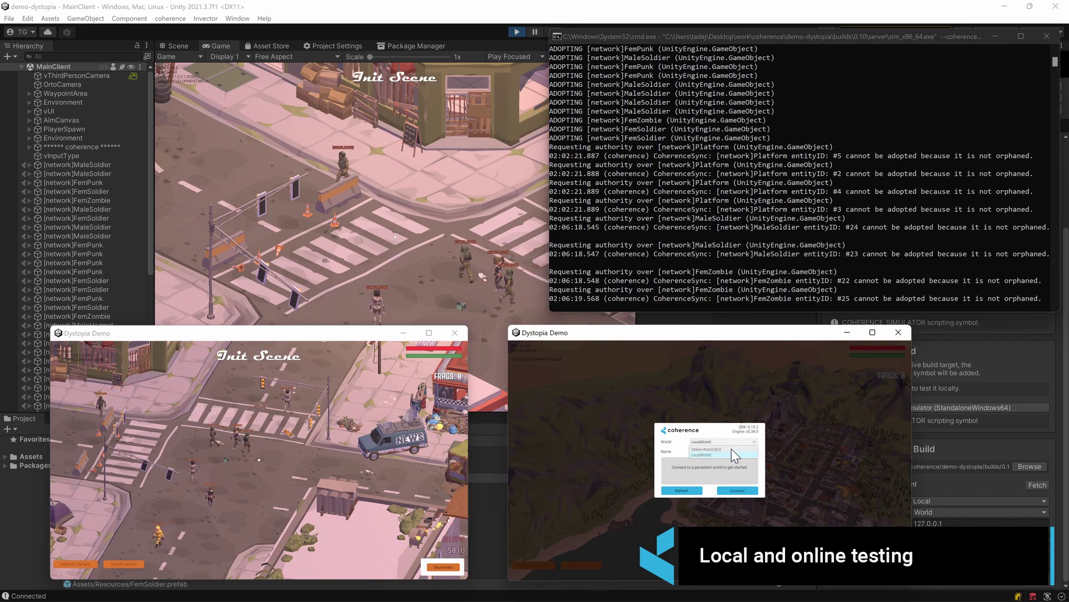
click(731, 449)
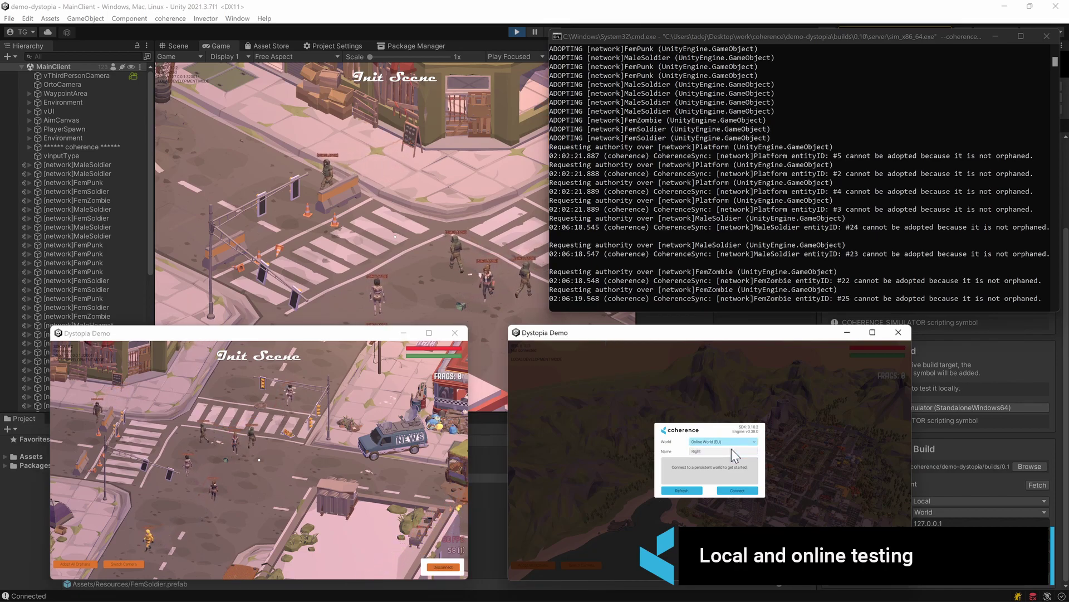
click(737, 490)
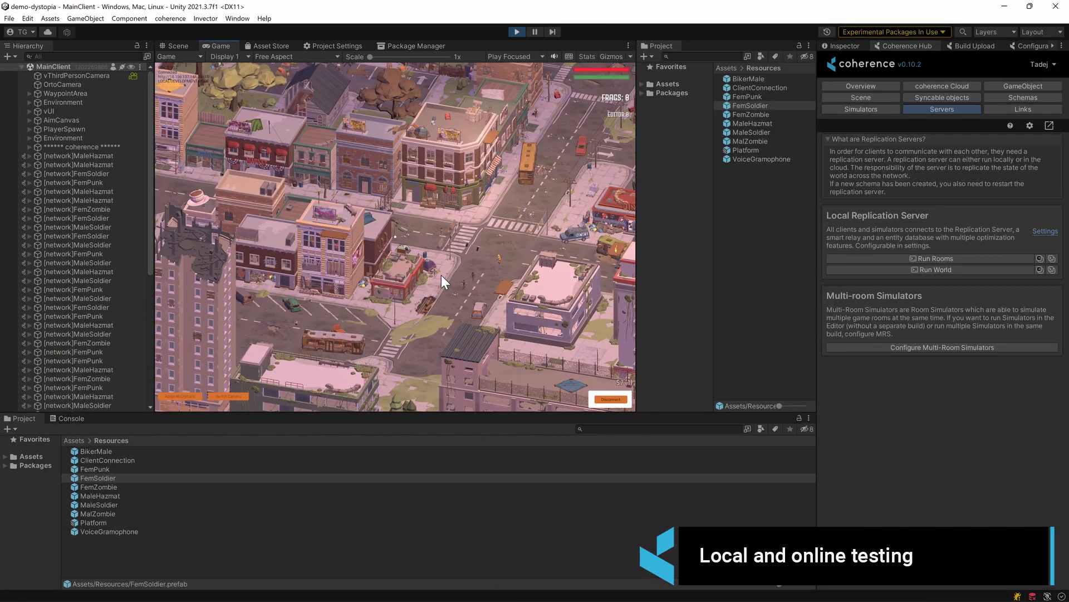
key(a)
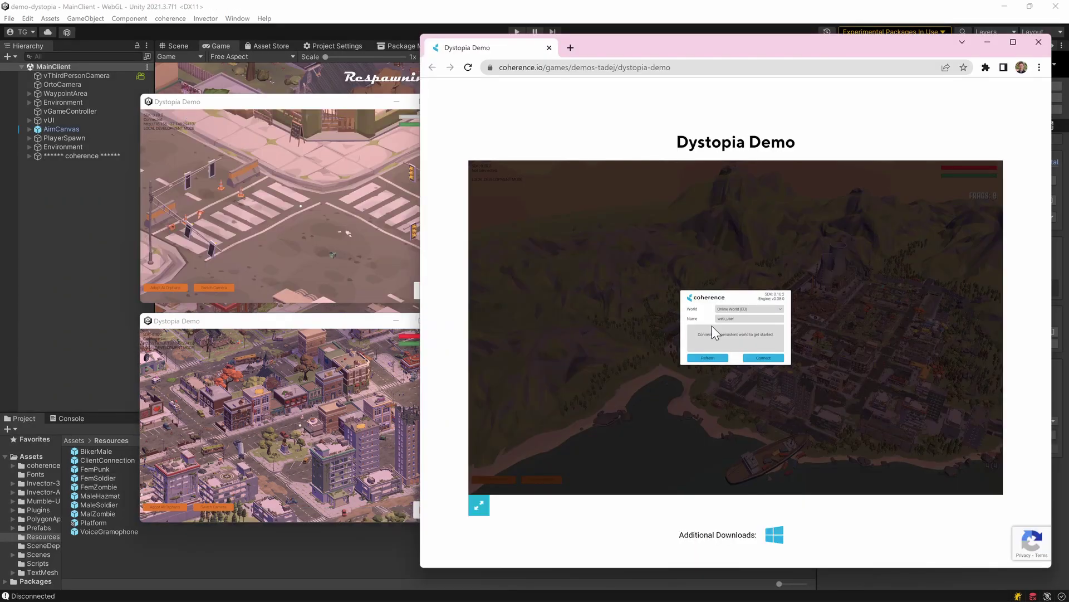
Connect the browser build of Dystopia Demo to Online World (EU) and walk the character forward.
click(772, 358)
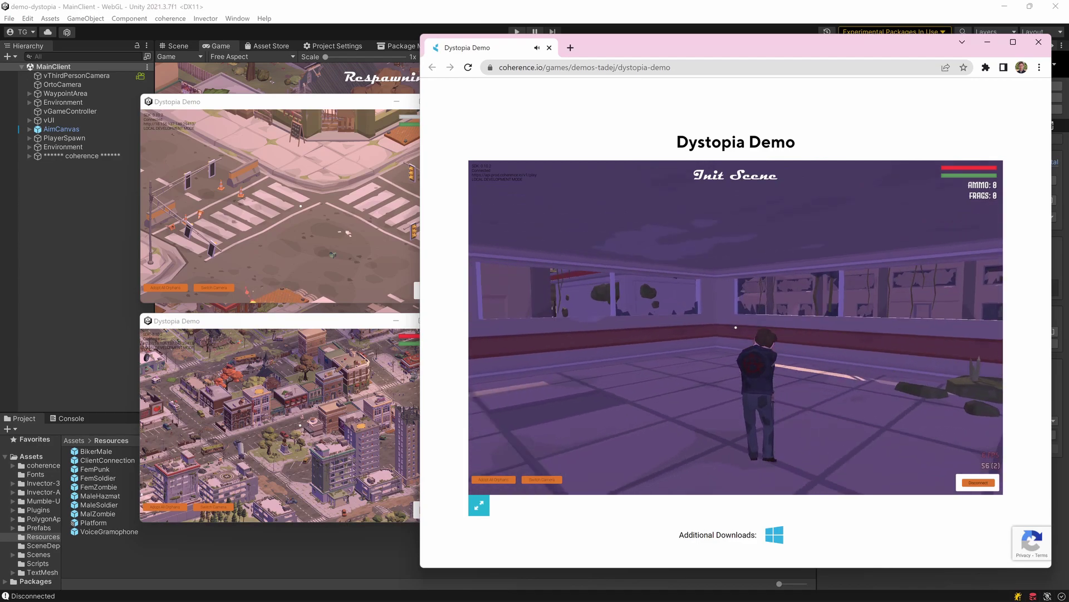
key(w)
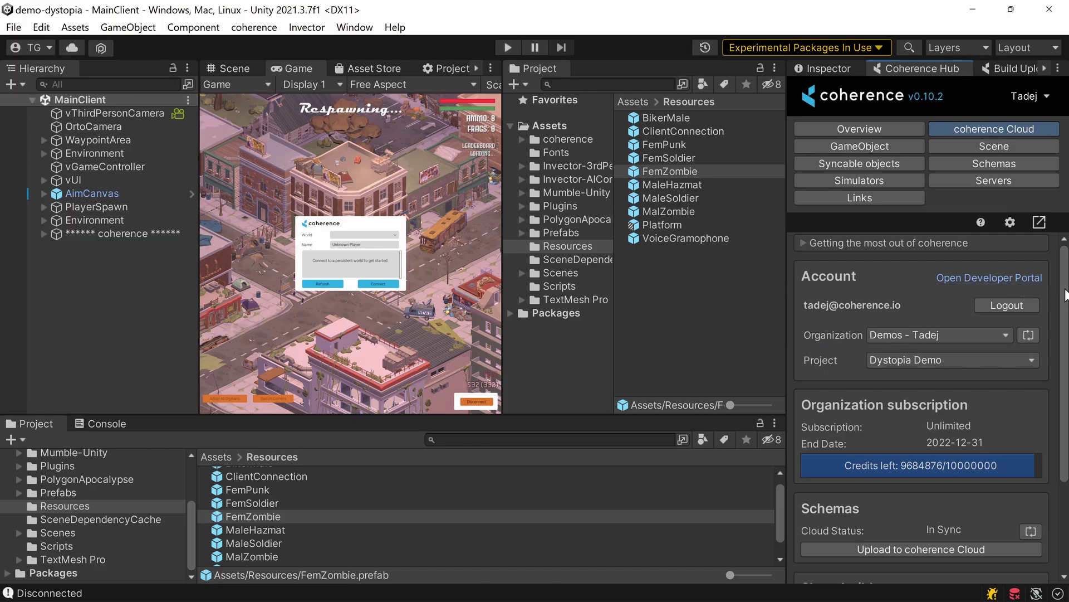
Show the platform choices for sharing a game build through the coherence Cloud settings in Unity.
drag(1066, 294, 1065, 385)
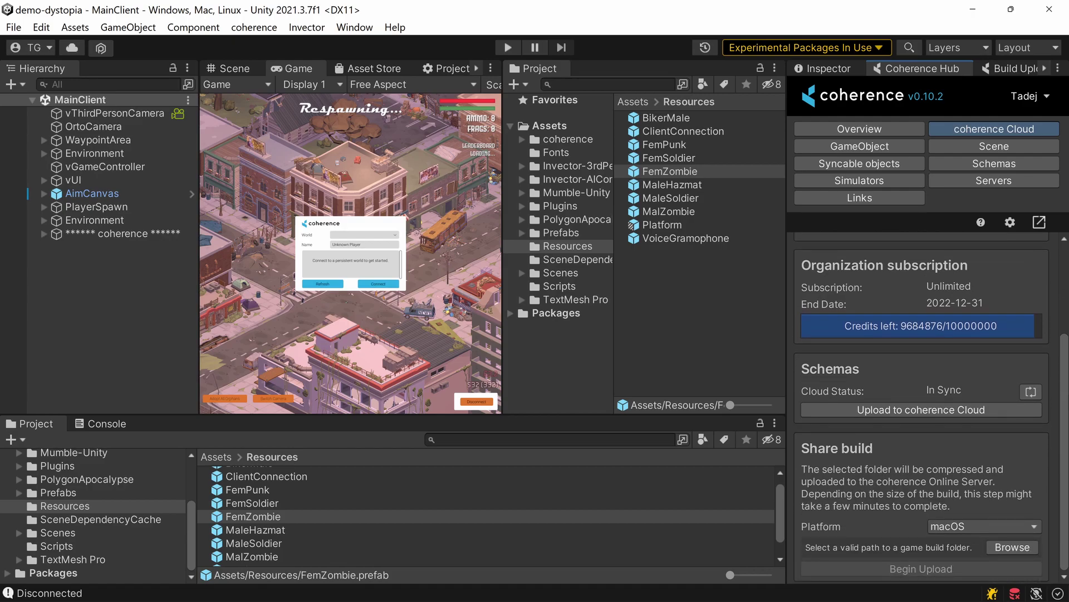
click(968, 528)
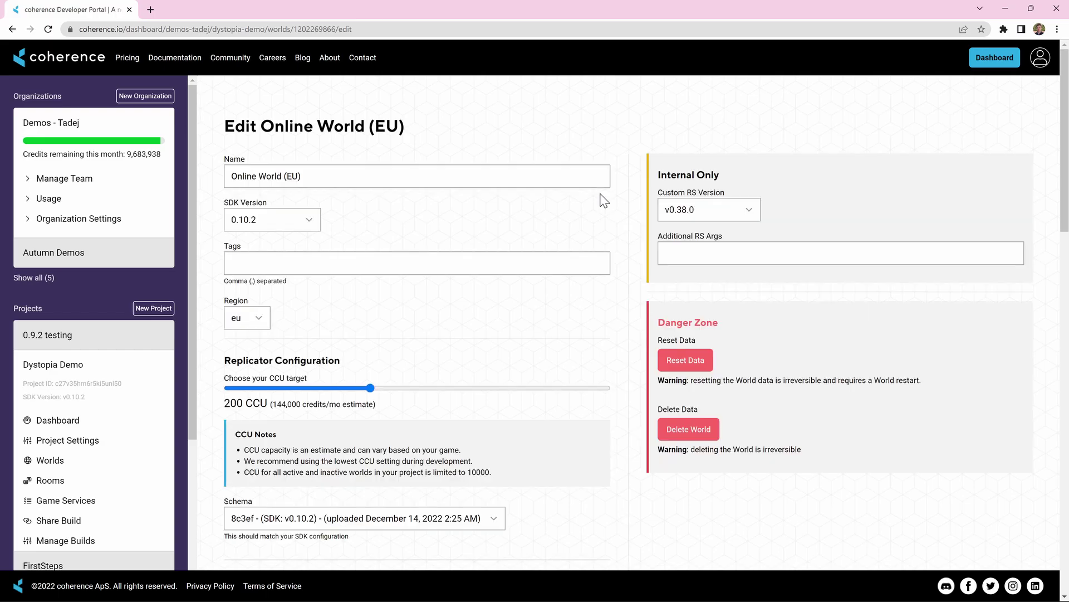
Review the Online World (EU) configuration and Dystopia Demo's public build sharing settings in the coherence Developer Portal.
scroll(476, 357, down, 3)
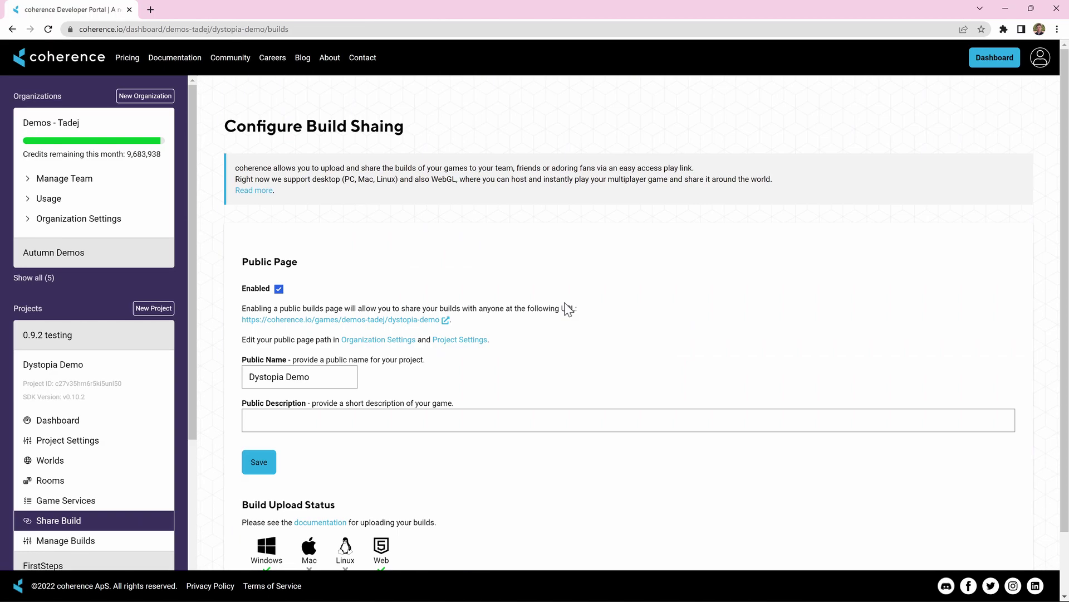
scroll(591, 308, down, 1)
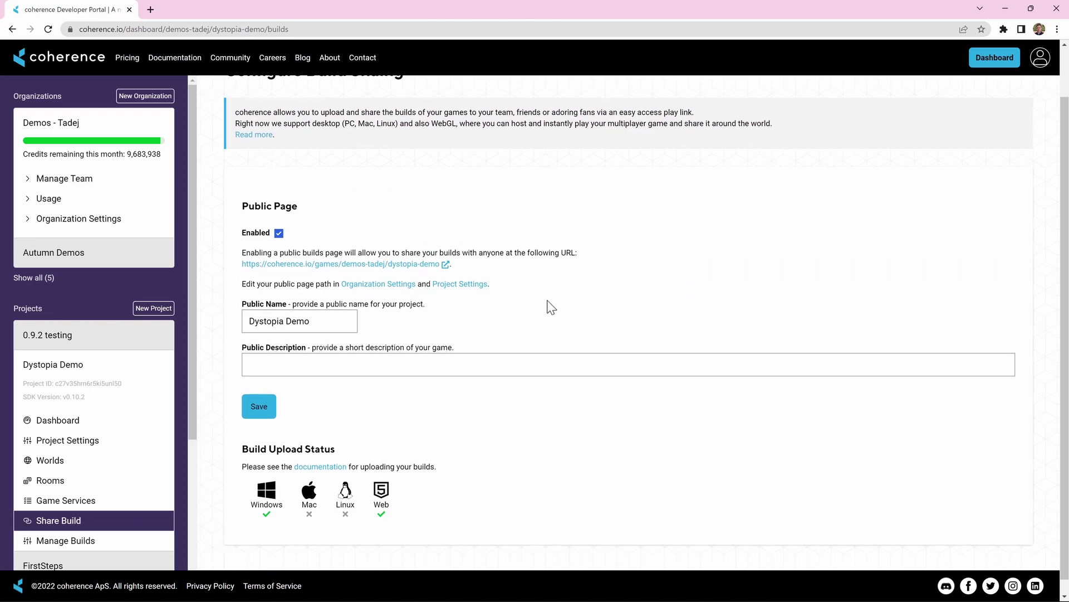
click(412, 272)
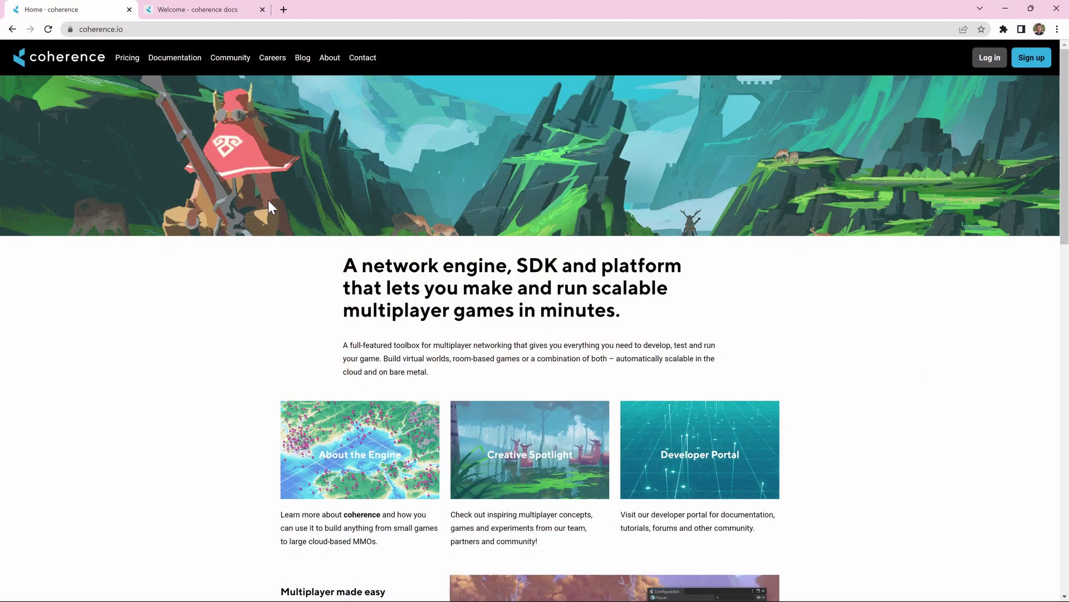
Look through the coherence.io home page as far as the Latest News section.
scroll(262, 288, down, 3)
scroll(260, 287, down, 6)
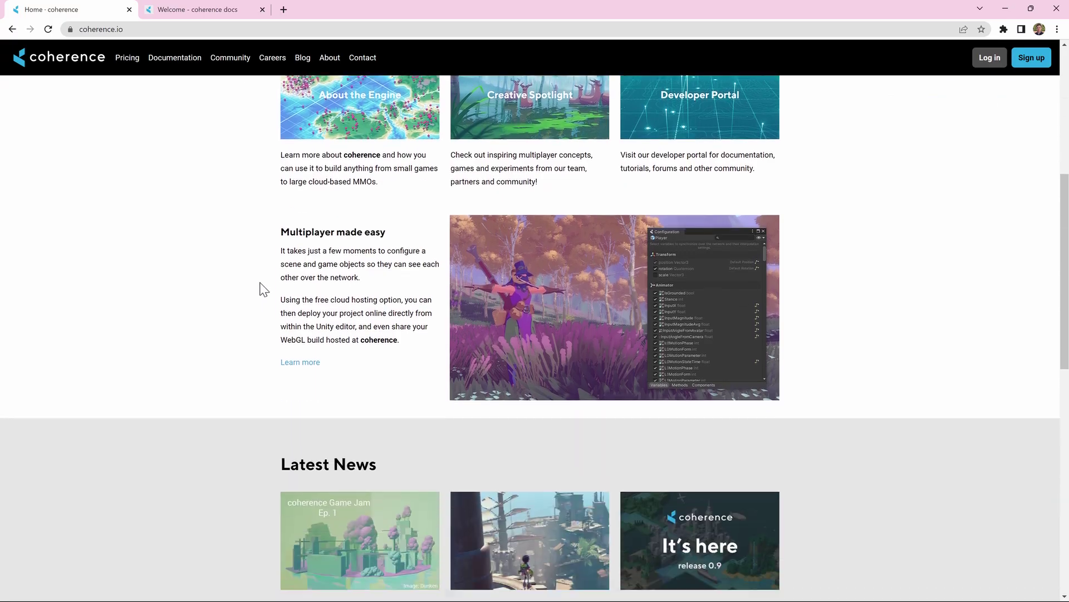